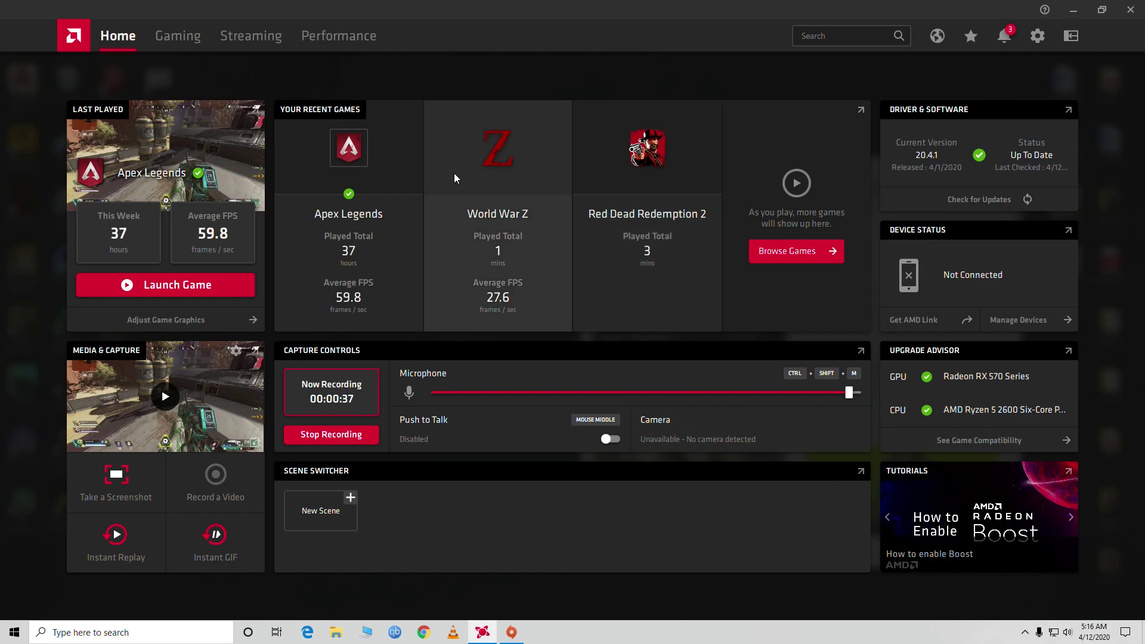
Open AMD Radeon Software from the desktop and go to its General settings
{"action": "key", "text": "alt+r"}
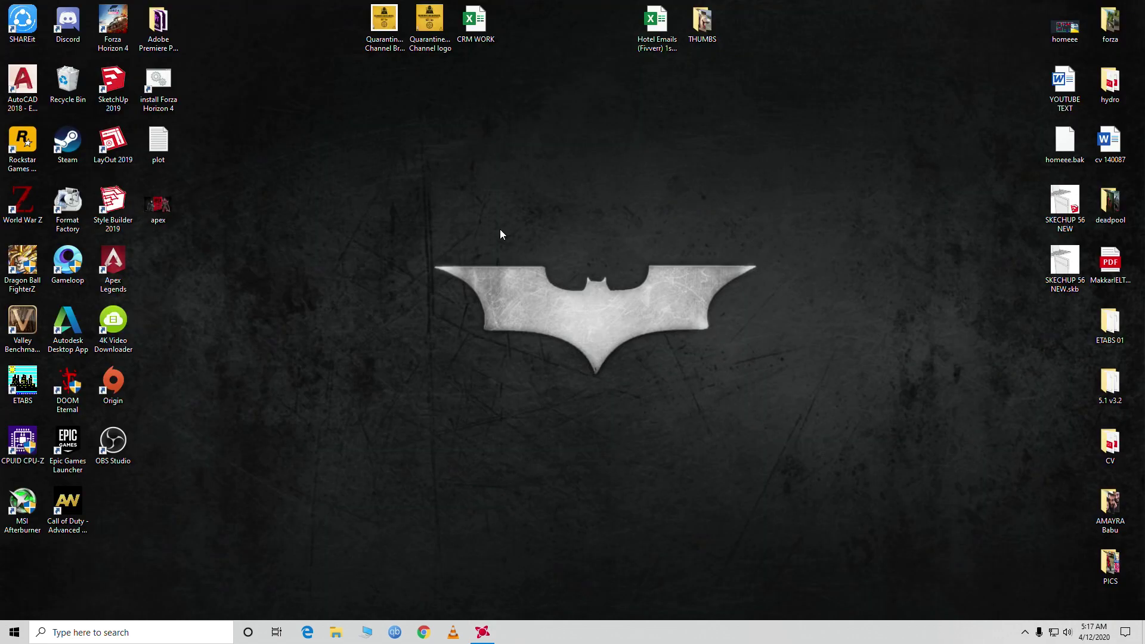
{"action": "right_click", "coordinate": [449, 244]}
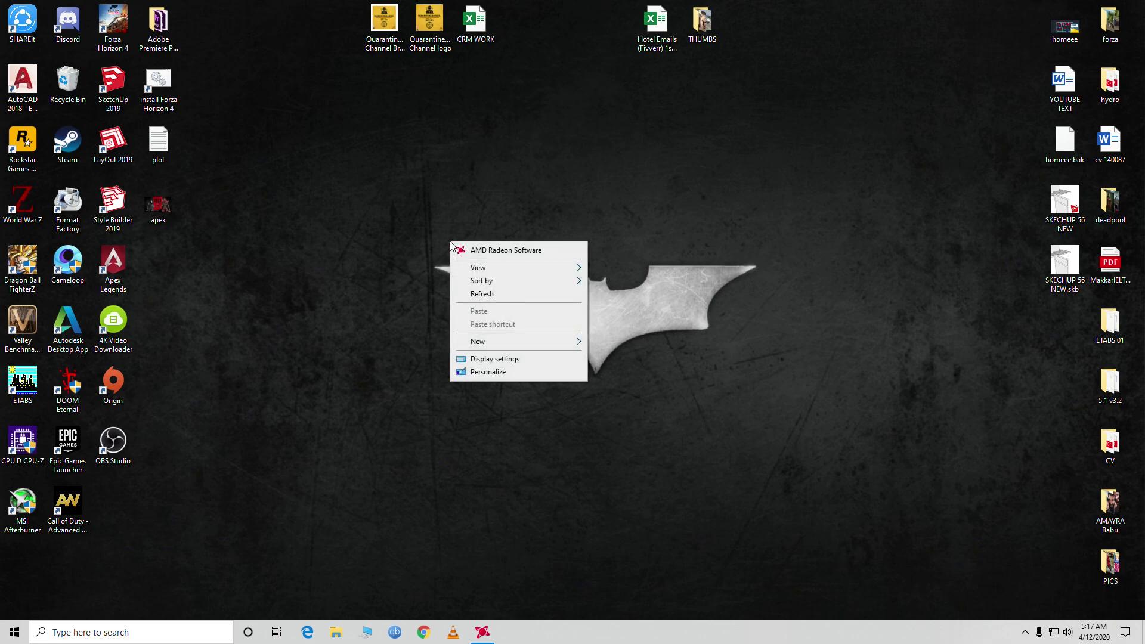
{"action": "left_click", "coordinate": [487, 251]}
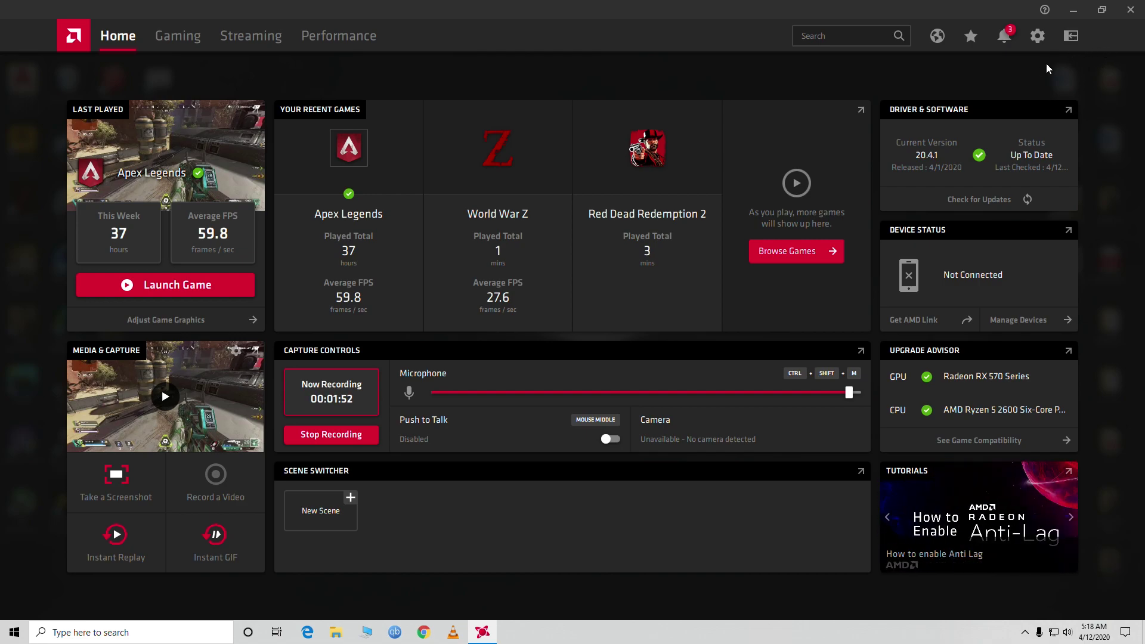
{"action": "left_click", "coordinate": [1036, 37]}
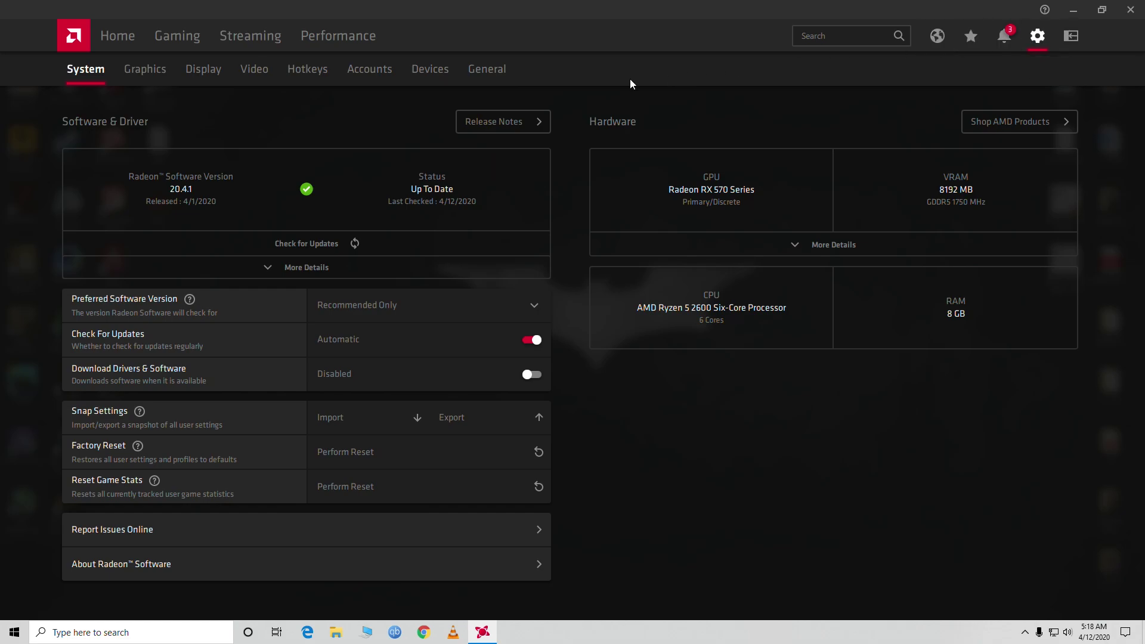
{"action": "left_click", "coordinate": [499, 77]}
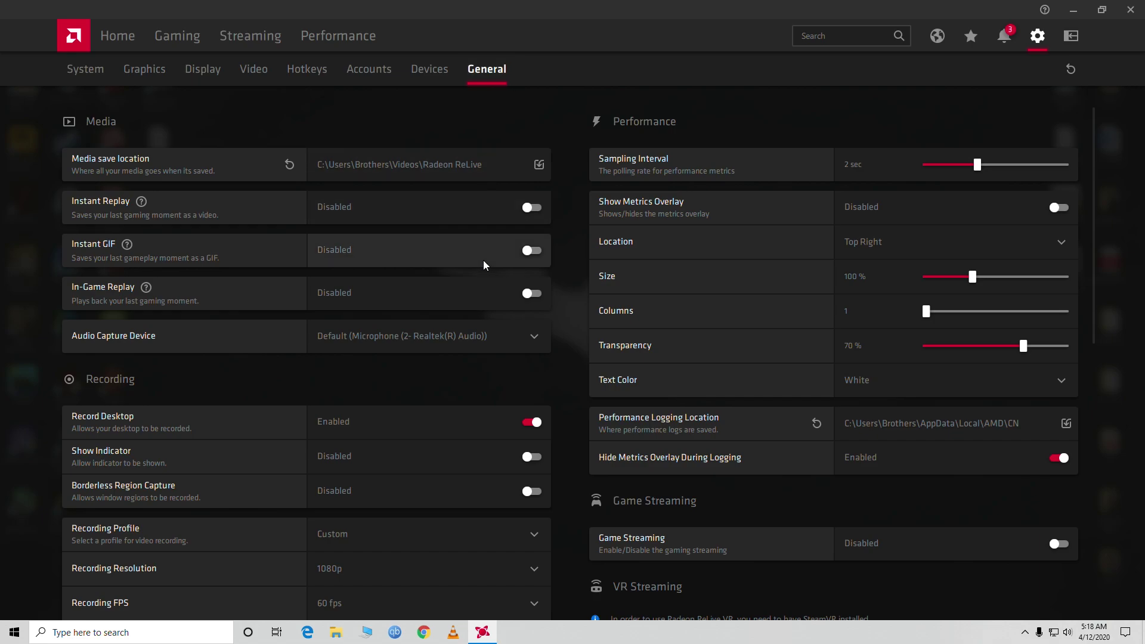
Enable Show Indicator in the Recording settings
{"action": "scroll", "coordinate": [451, 290], "scroll_direction": "down", "scroll_amount": 3}
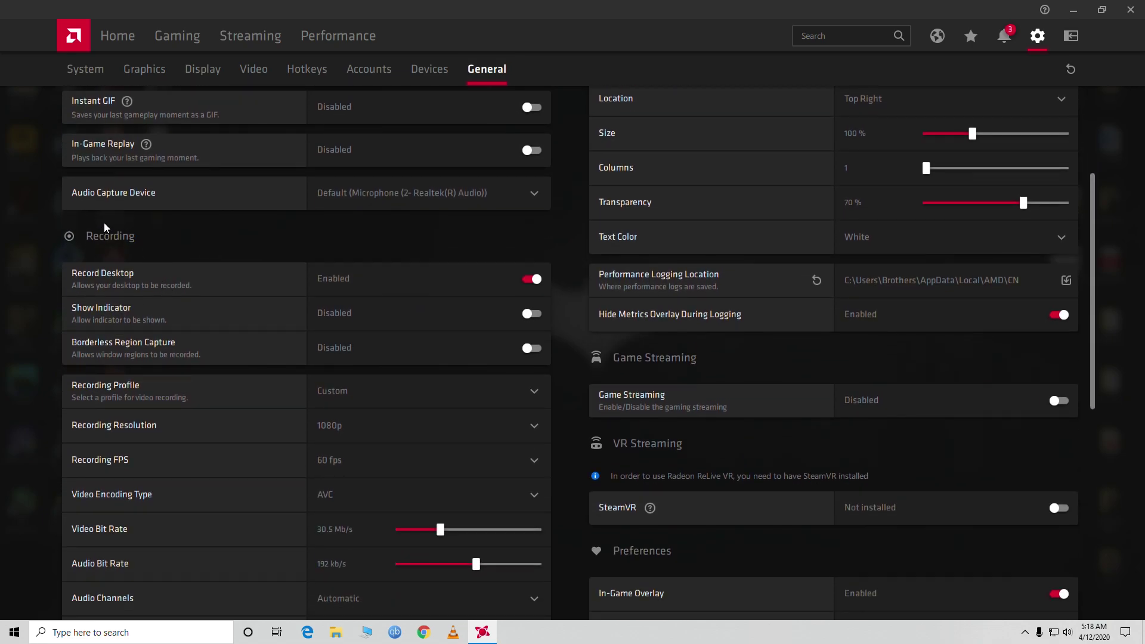
{"action": "scroll", "coordinate": [146, 278], "scroll_direction": "down", "scroll_amount": 1}
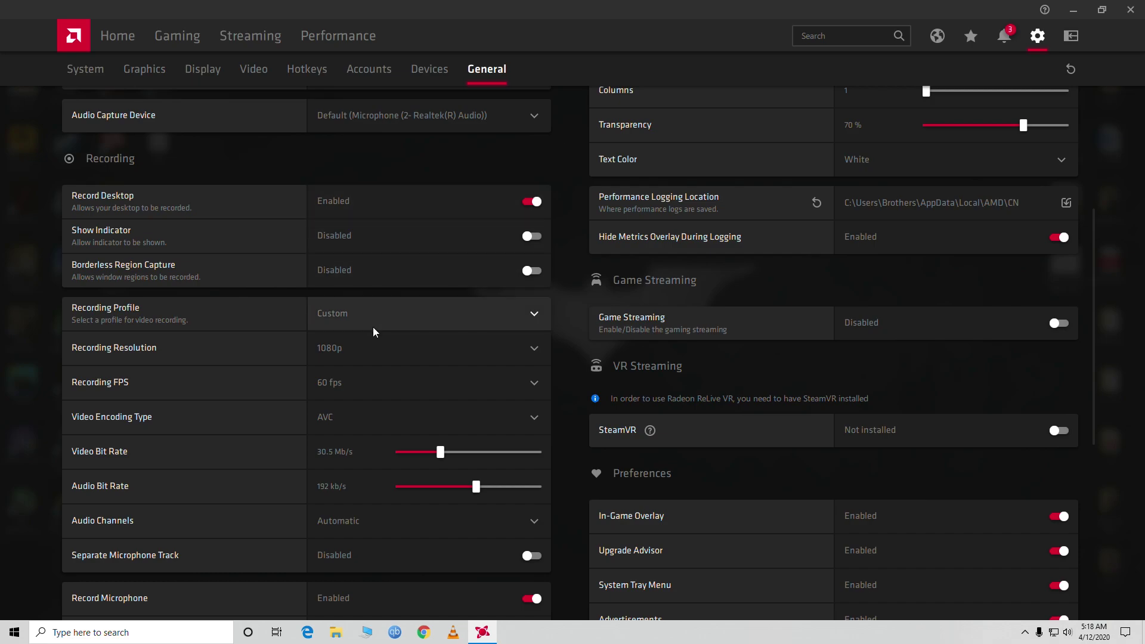
{"action": "left_click", "coordinate": [1143, 633]}
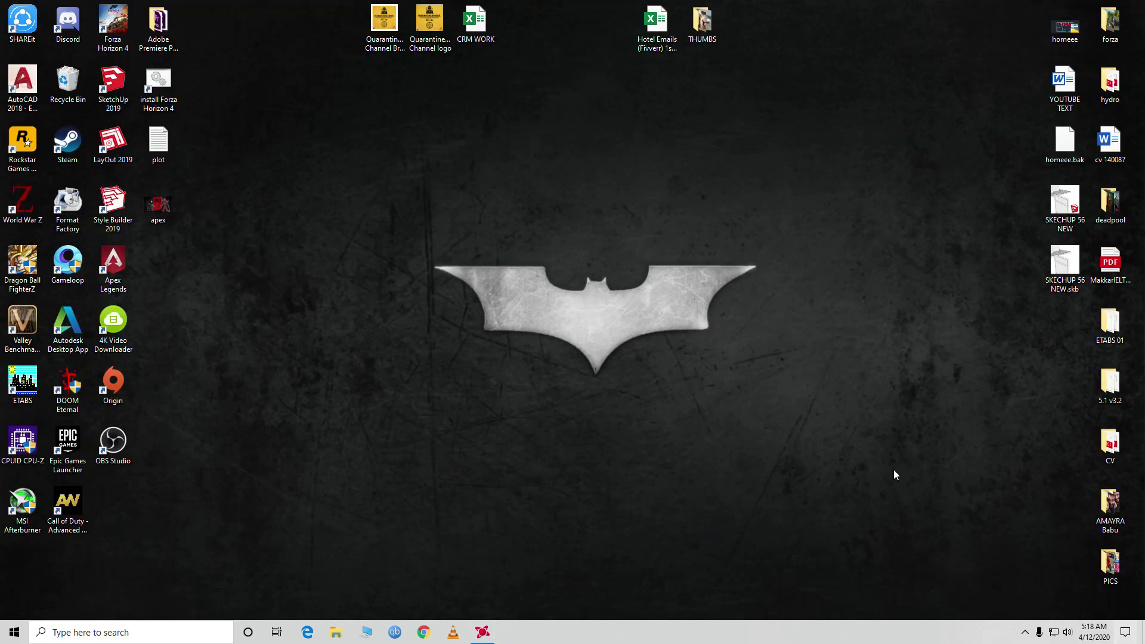
{"action": "left_click", "coordinate": [484, 635]}
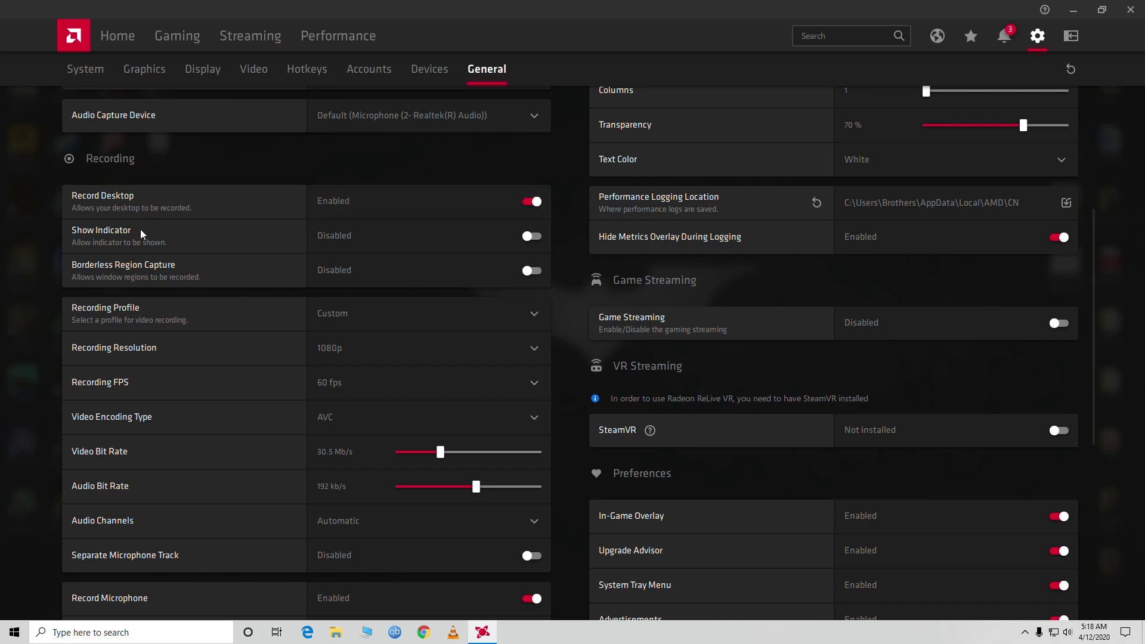
{"action": "left_click", "coordinate": [528, 241]}
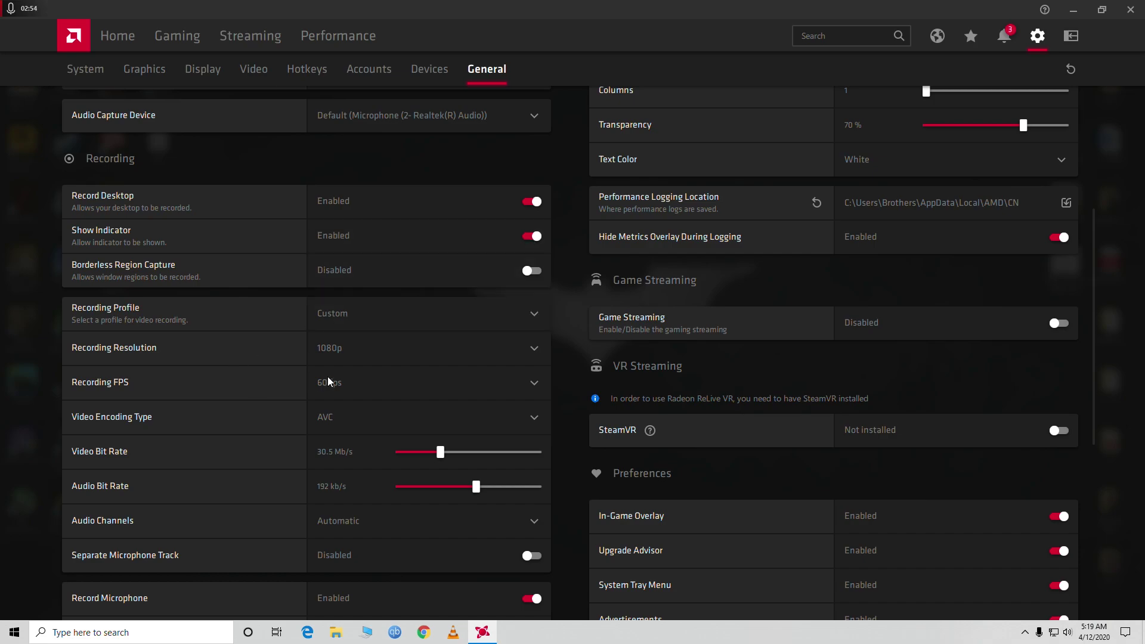
Try the Low and Medium options for the recording profile
{"action": "scroll", "coordinate": [453, 321], "scroll_direction": "down", "scroll_amount": 2}
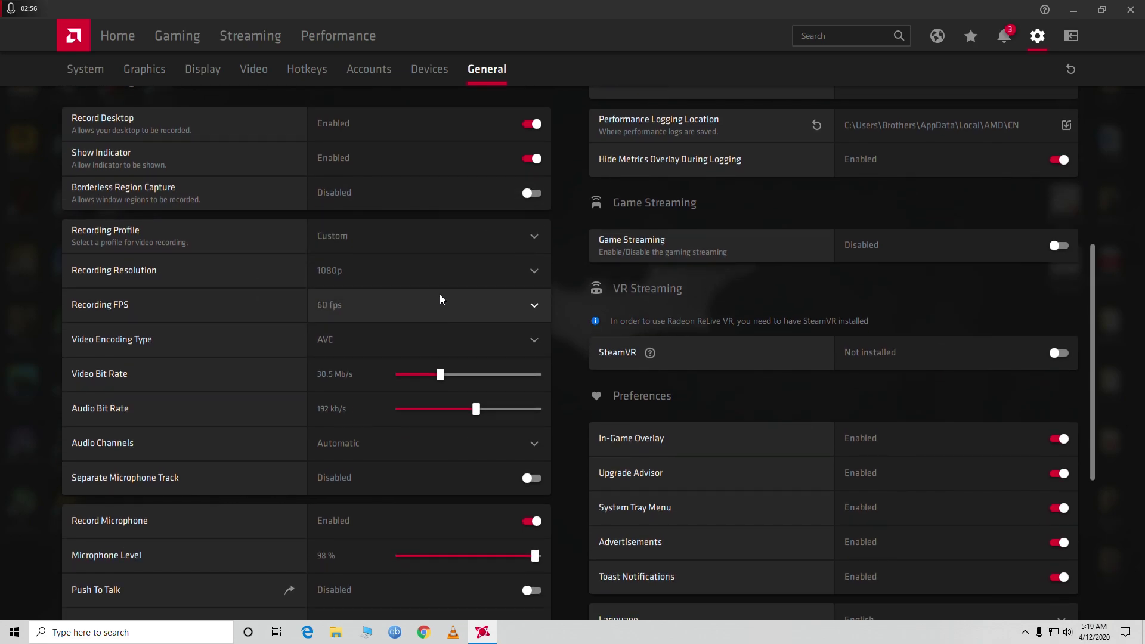
{"action": "left_click", "coordinate": [437, 236]}
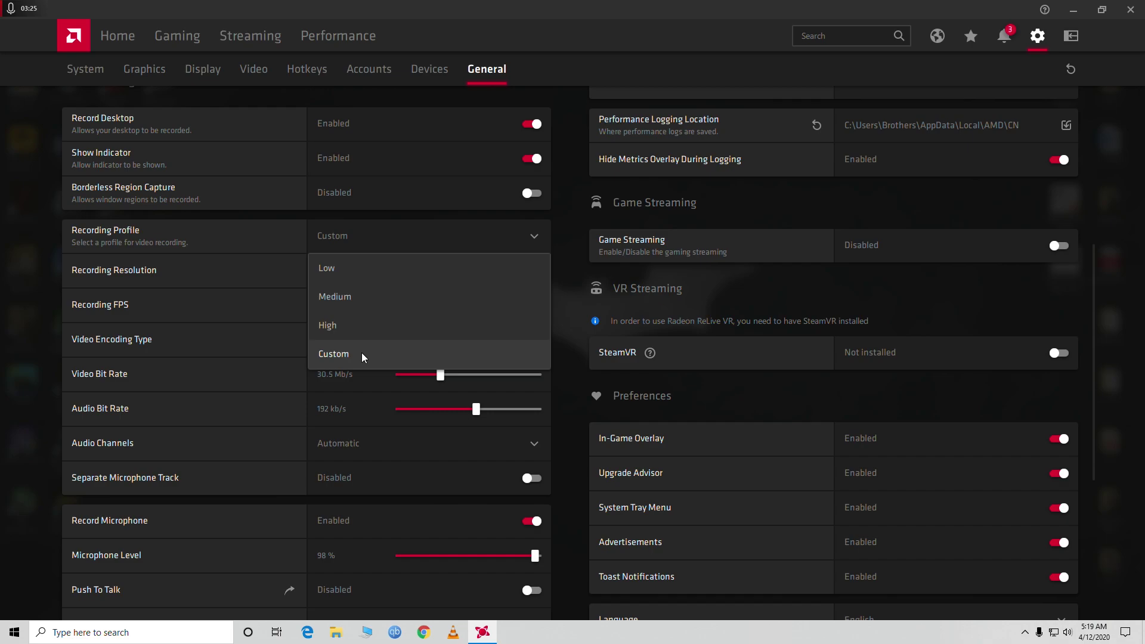
{"action": "left_click", "coordinate": [351, 275]}
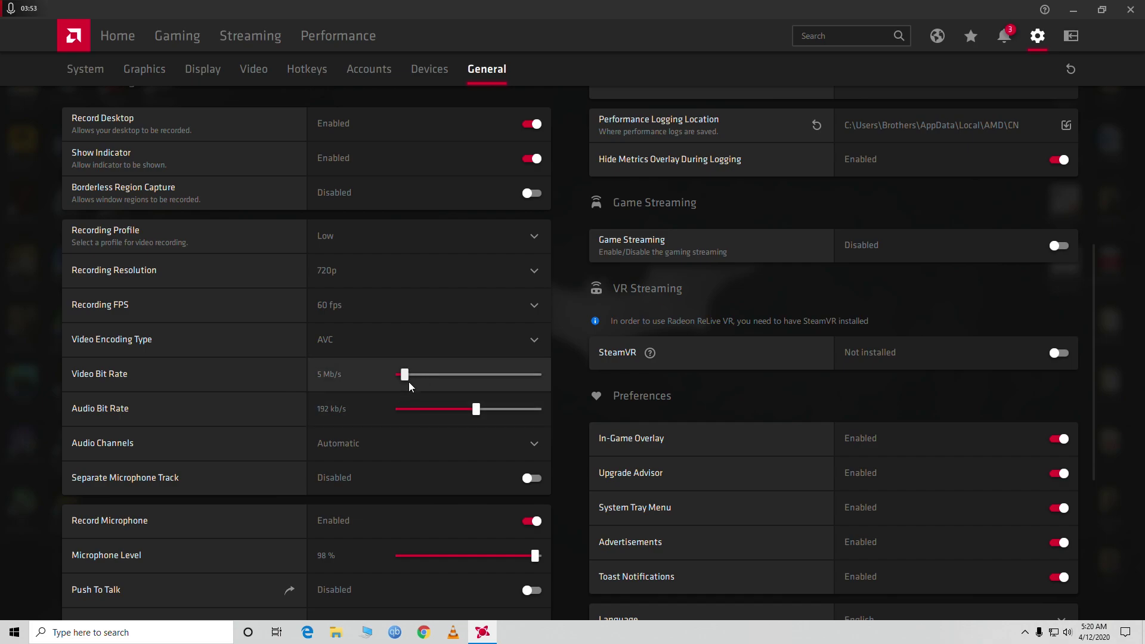
{"action": "left_click", "coordinate": [375, 236]}
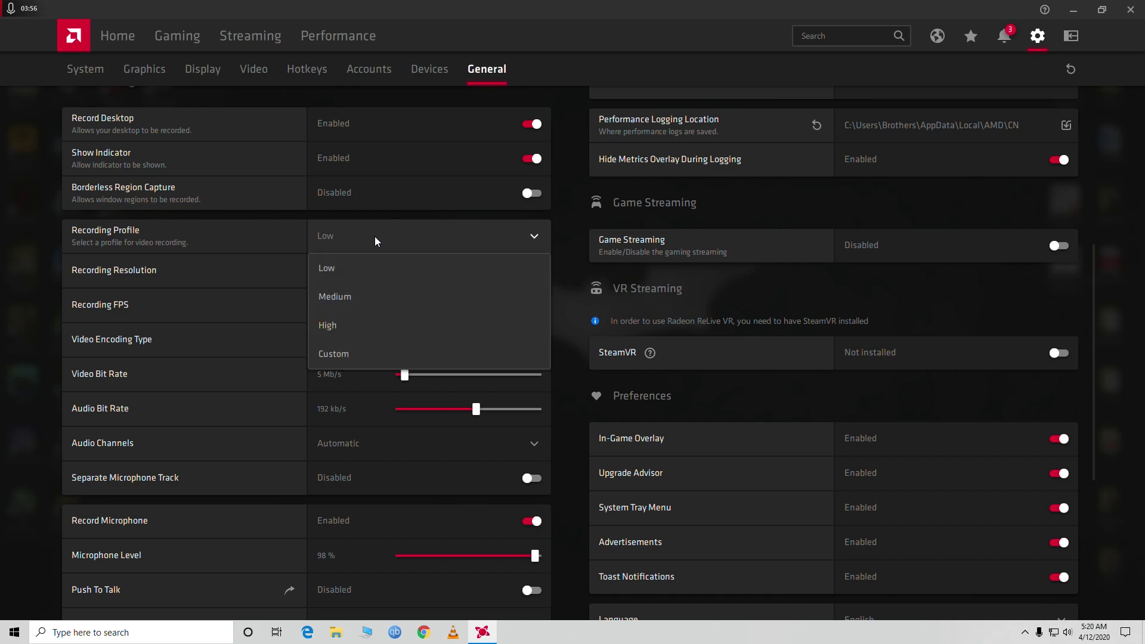
{"action": "left_click", "coordinate": [349, 299]}
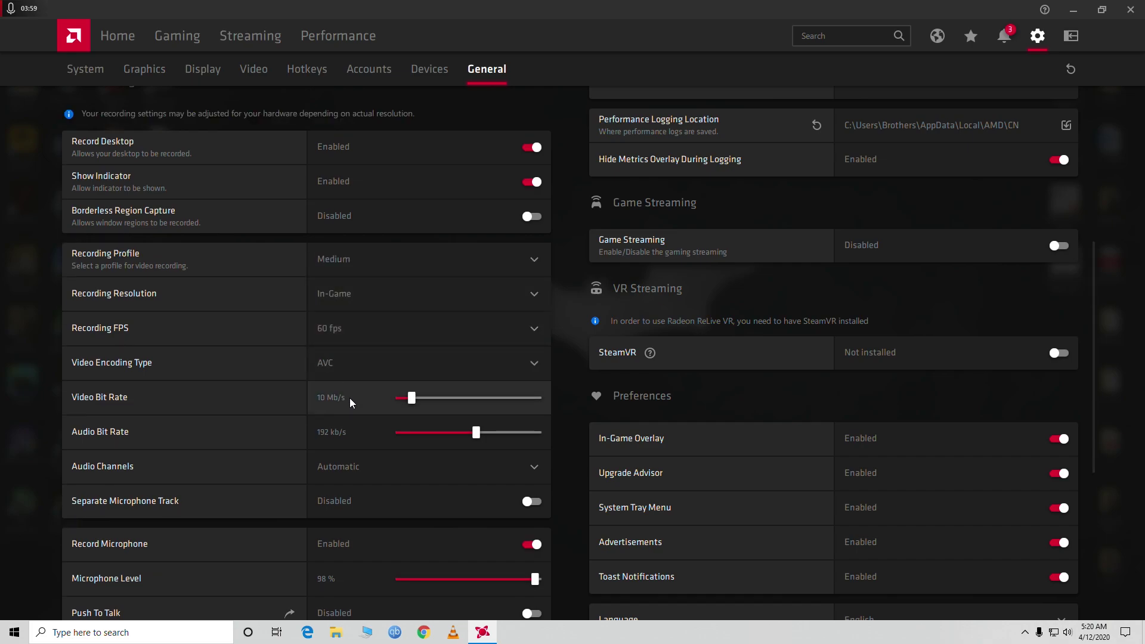
Set the recording profile to High and the recording resolution to 1080p
{"action": "left_click", "coordinate": [353, 259]}
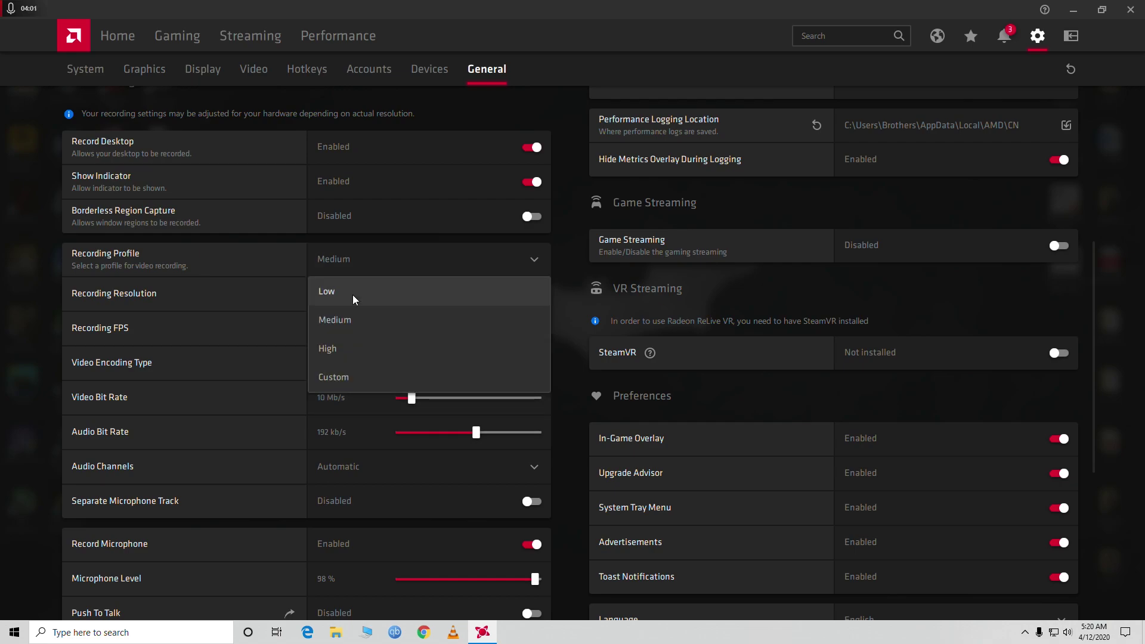
{"action": "left_click", "coordinate": [347, 351]}
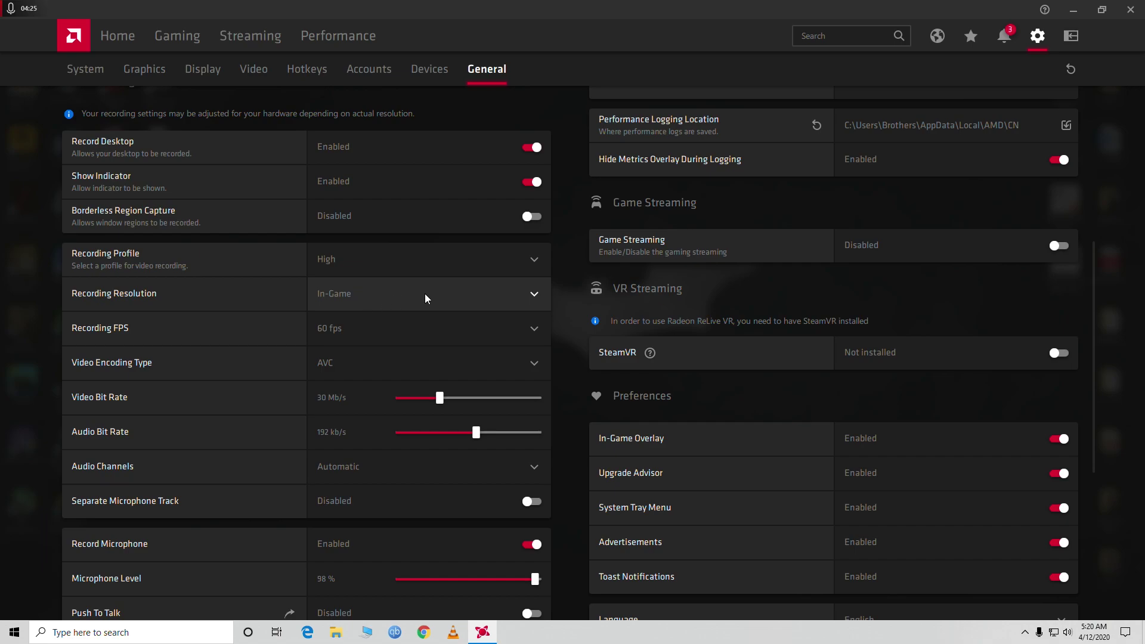
{"action": "left_click", "coordinate": [347, 293]}
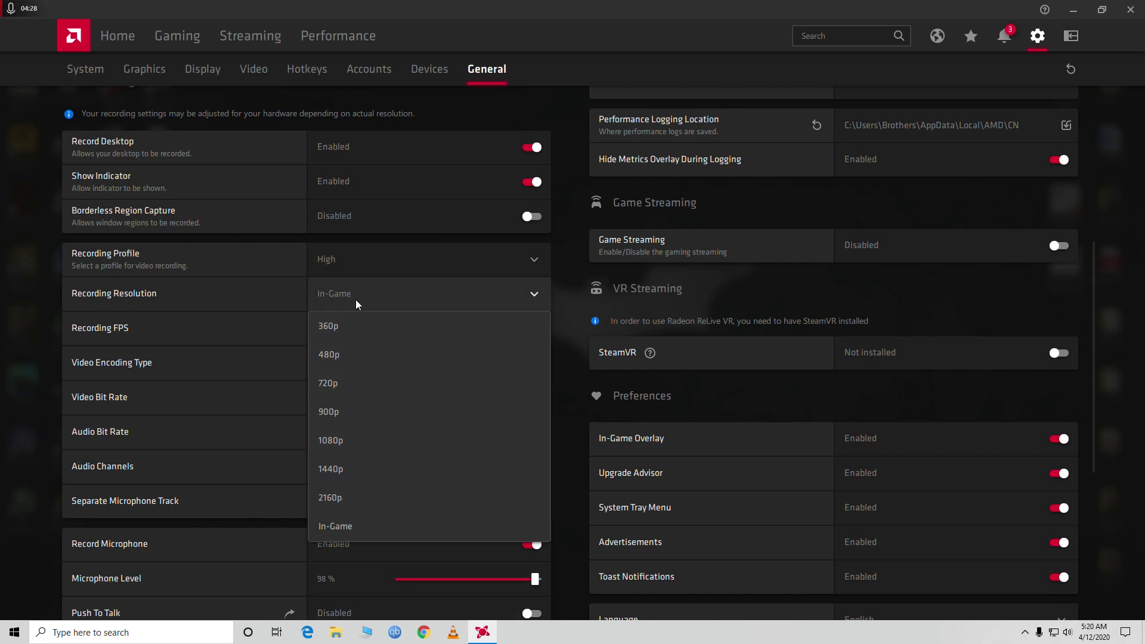
{"action": "left_click", "coordinate": [363, 442]}
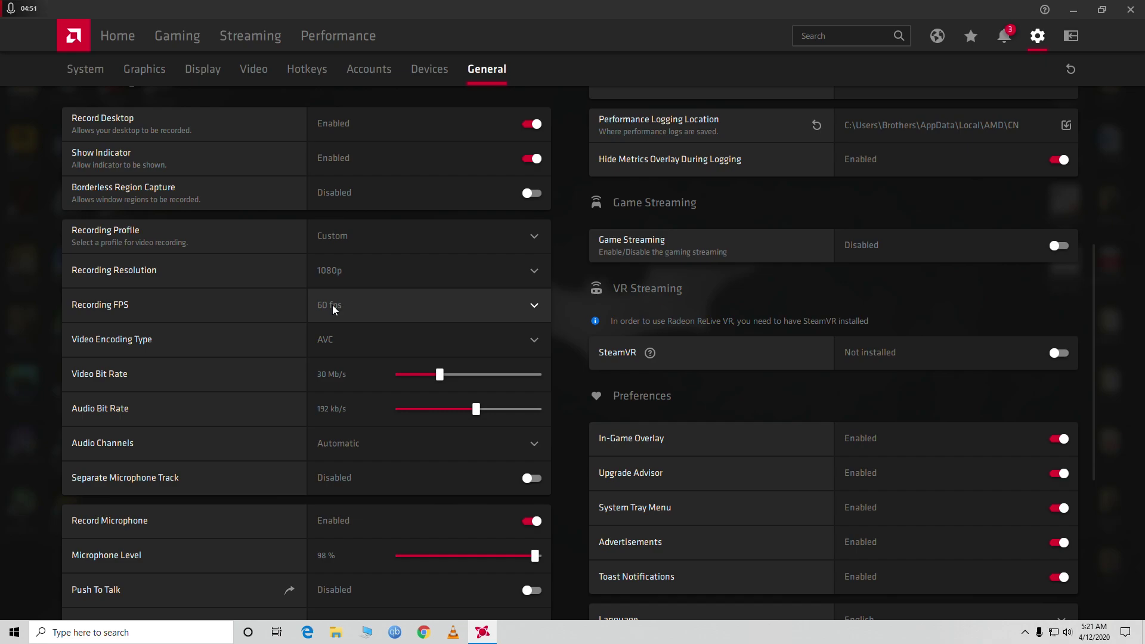
Try a recording frame rate of 30 fps and restore it to 60 fps
{"action": "left_click", "coordinate": [378, 310]}
{"action": "left_click", "coordinate": [359, 347]}
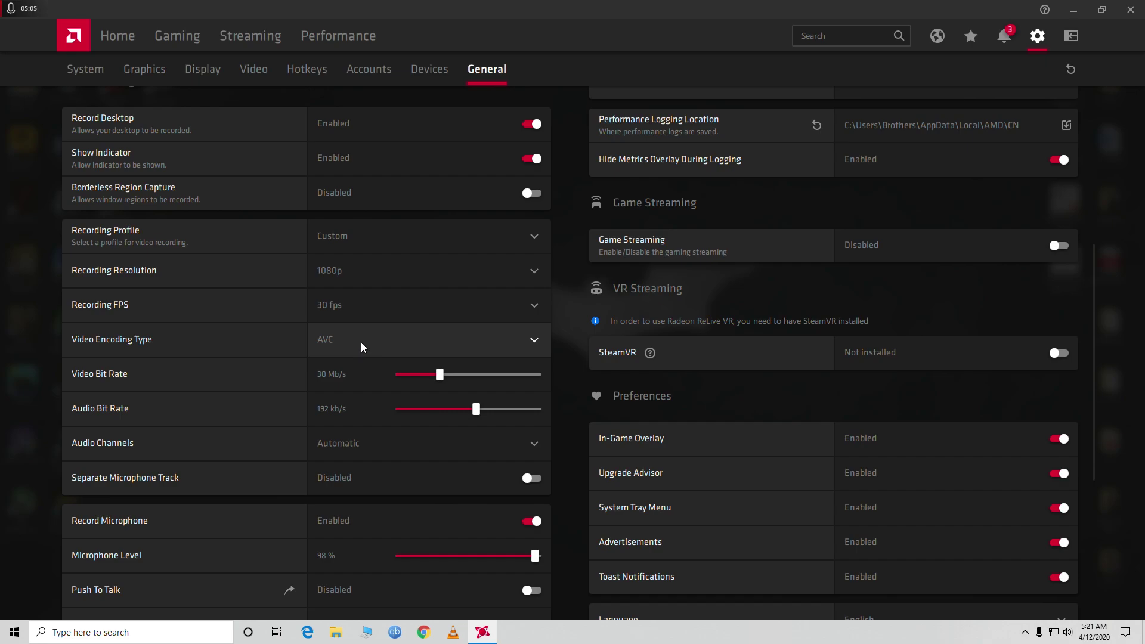
{"action": "left_click", "coordinate": [369, 311]}
{"action": "left_click", "coordinate": [369, 311]}
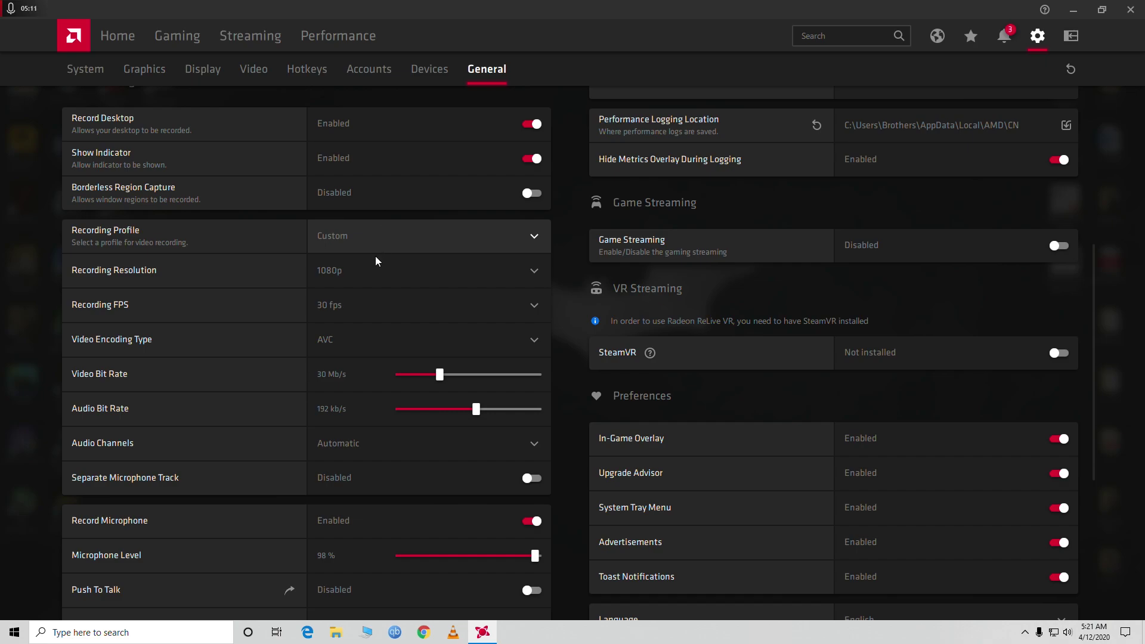
{"action": "left_click", "coordinate": [359, 311]}
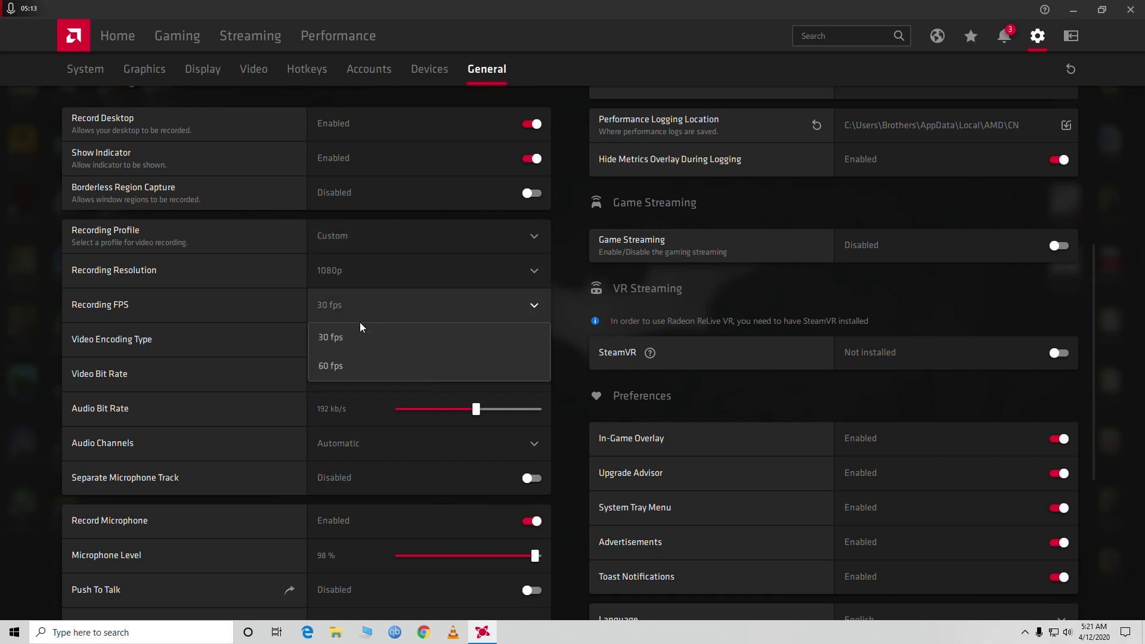
{"action": "left_click", "coordinate": [360, 367]}
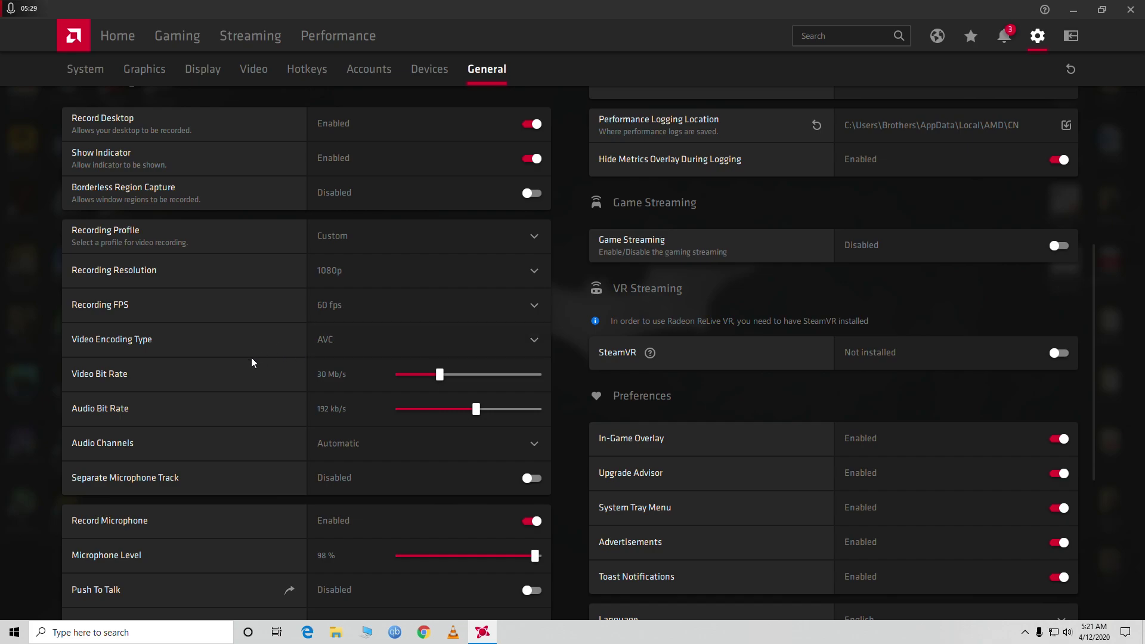
Set the recording's video bit rate to 31.5 Mb/s
{"action": "left_click", "coordinate": [441, 379]}
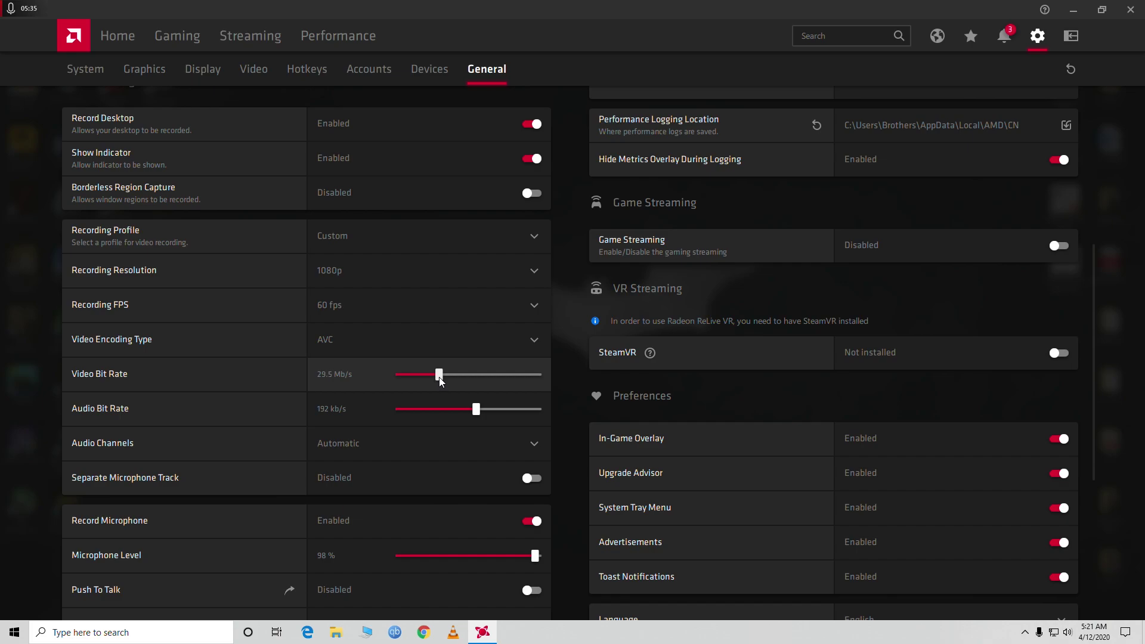
{"action": "key", "text": "Right"}
{"action": "key", "text": "Right"}
{"action": "key", "text": "Right"}
{"action": "key", "text": "Right"}
{"action": "key", "text": "Right"}
{"action": "key", "text": "Right"}
{"action": "key", "text": "Right"}
{"action": "key", "text": "Right"}
{"action": "key", "text": "Left"}
{"action": "key", "text": "Left"}
{"action": "key", "text": "Left"}
{"action": "key", "text": "Left"}
{"action": "key", "text": "Left"}
{"action": "key", "text": "Right"}
Review the General settings for recording, microphone, live streaming and preferences
{"action": "scroll", "coordinate": [430, 370], "scroll_direction": "down", "scroll_amount": 1}
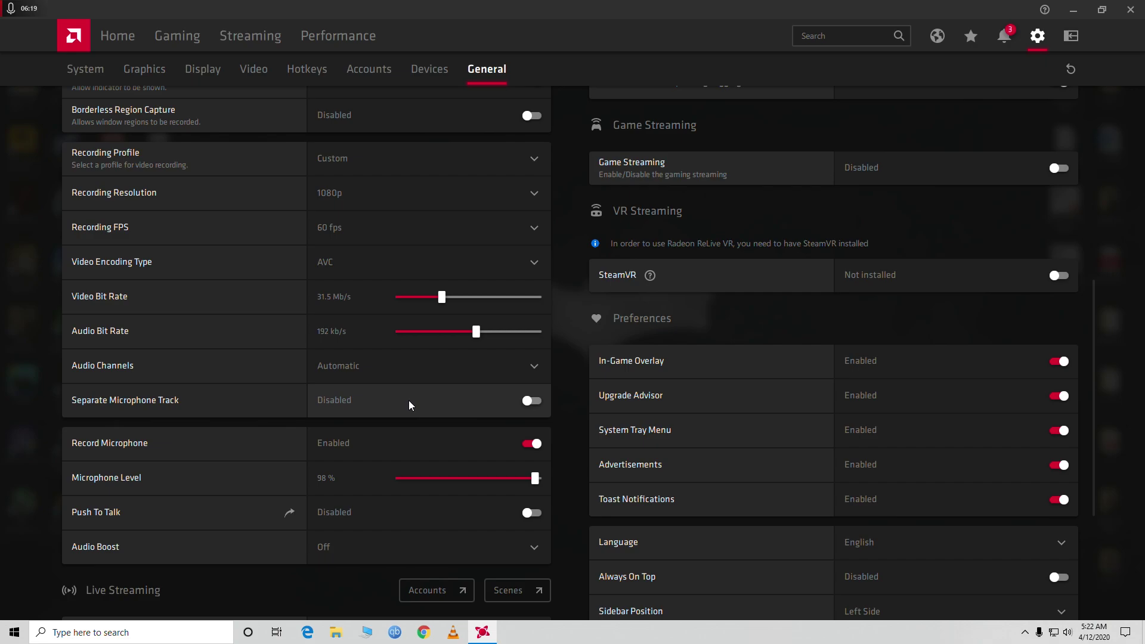
{"action": "scroll", "coordinate": [408, 400], "scroll_direction": "down", "scroll_amount": 3}
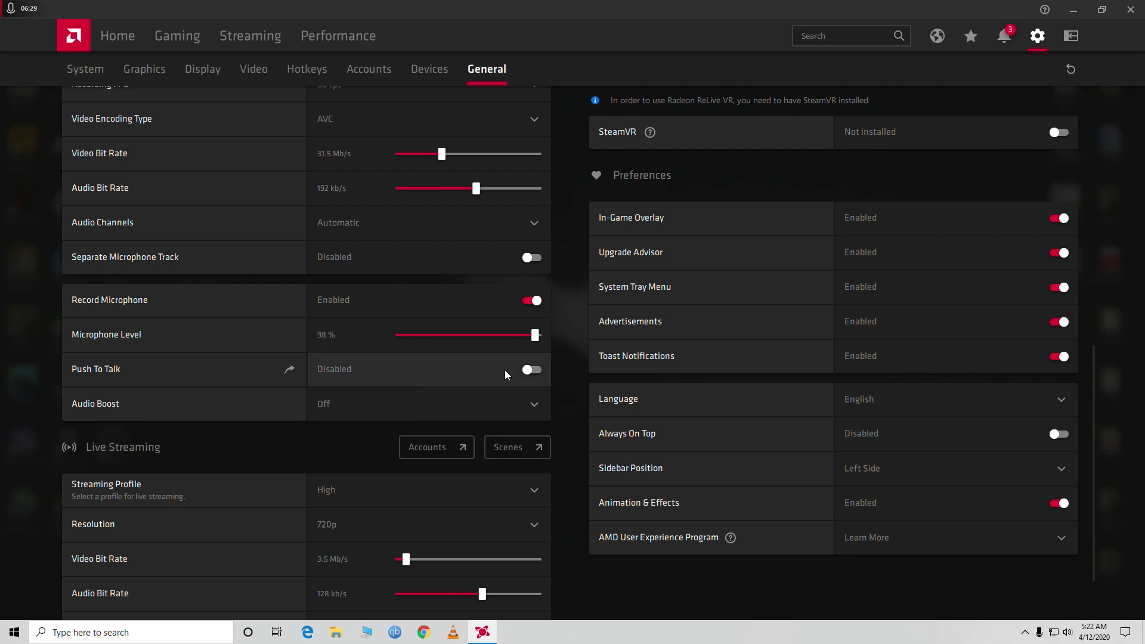
{"action": "scroll", "coordinate": [504, 369], "scroll_direction": "down", "scroll_amount": 1}
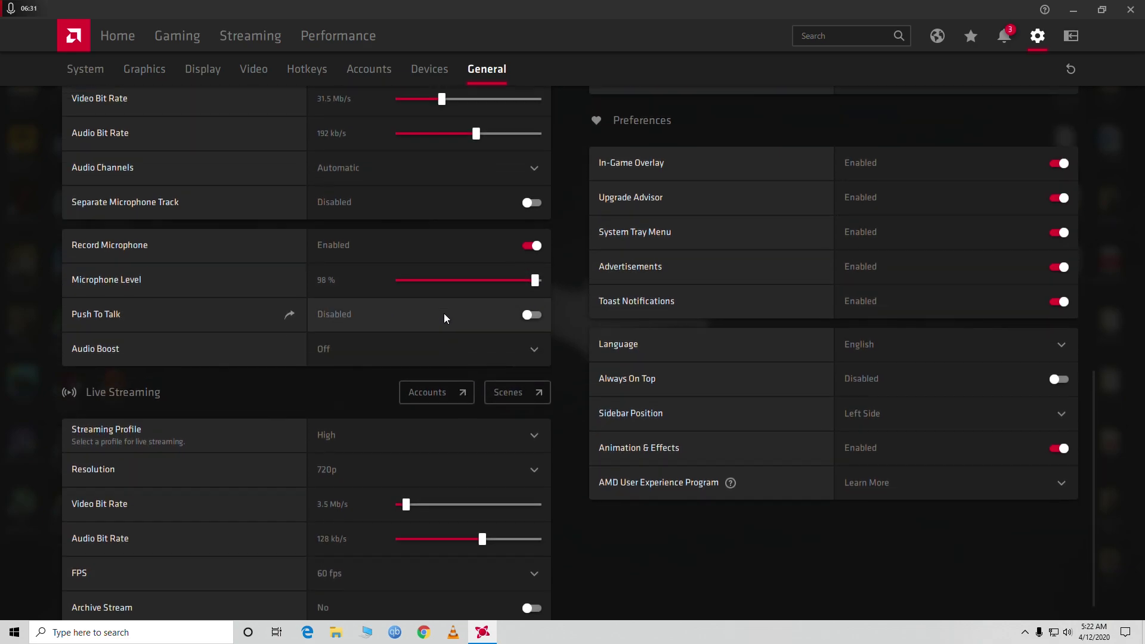
{"action": "scroll", "coordinate": [443, 317], "scroll_direction": "up", "scroll_amount": 5}
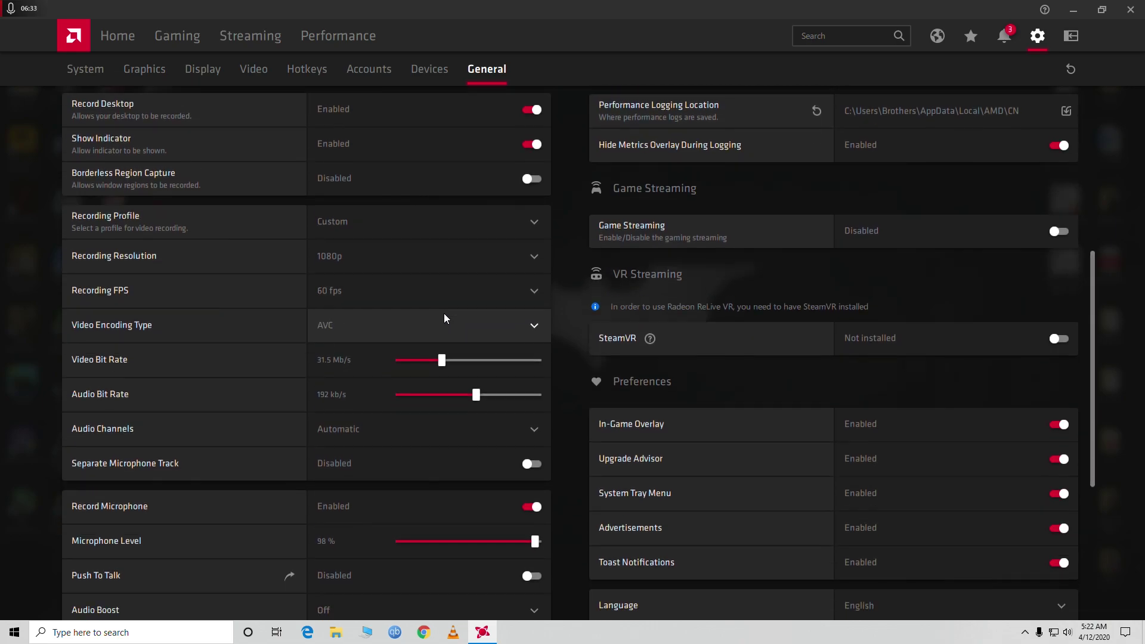
{"action": "scroll", "coordinate": [443, 313], "scroll_direction": "down", "scroll_amount": 5}
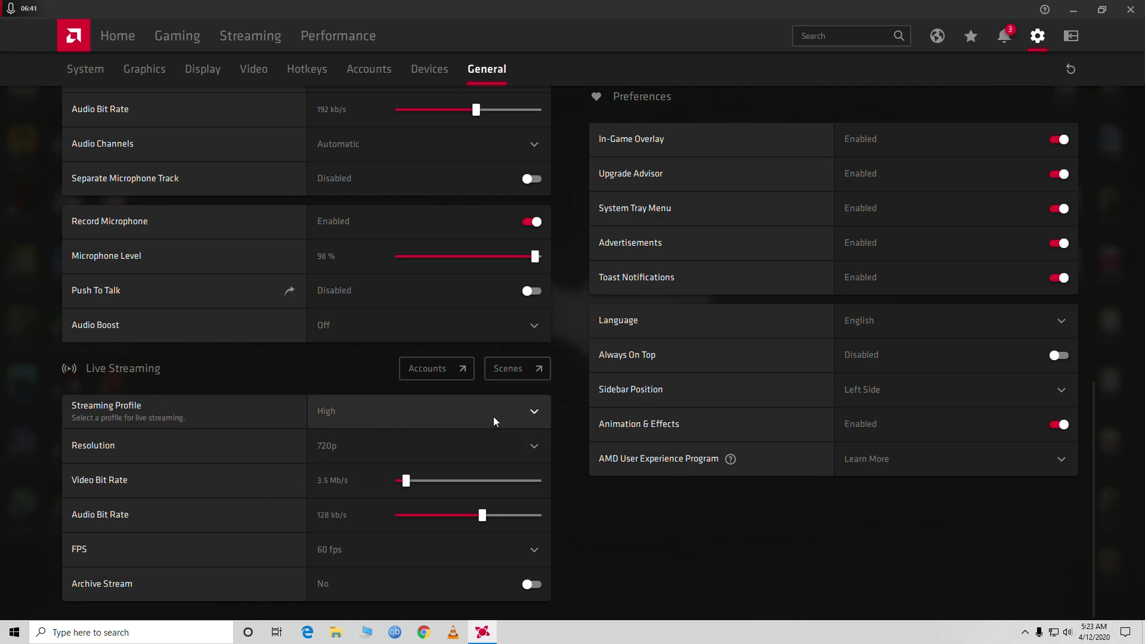
{"action": "scroll", "coordinate": [493, 415], "scroll_direction": "up", "scroll_amount": 7}
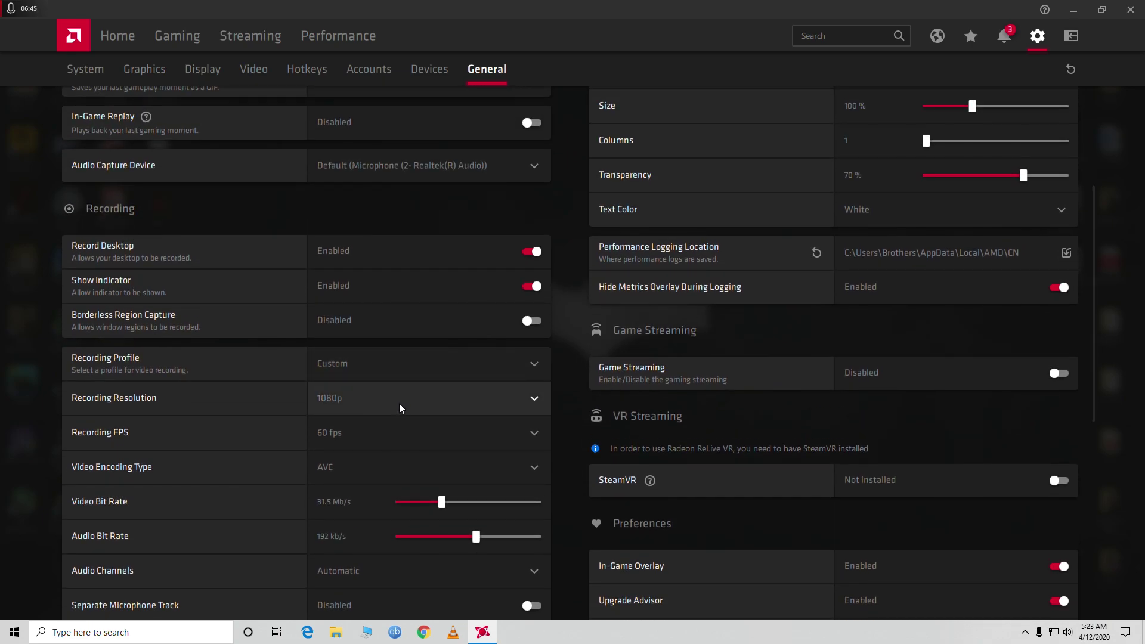
{"action": "scroll", "coordinate": [400, 403], "scroll_direction": "down", "scroll_amount": 7}
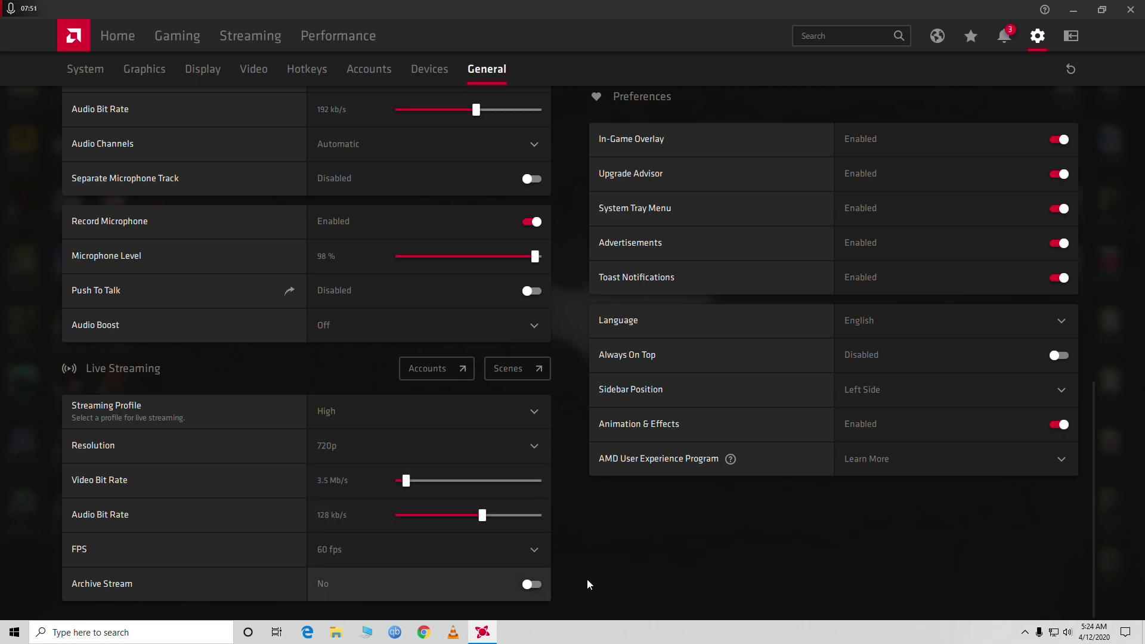
{"action": "scroll", "coordinate": [605, 564], "scroll_direction": "up", "scroll_amount": 5}
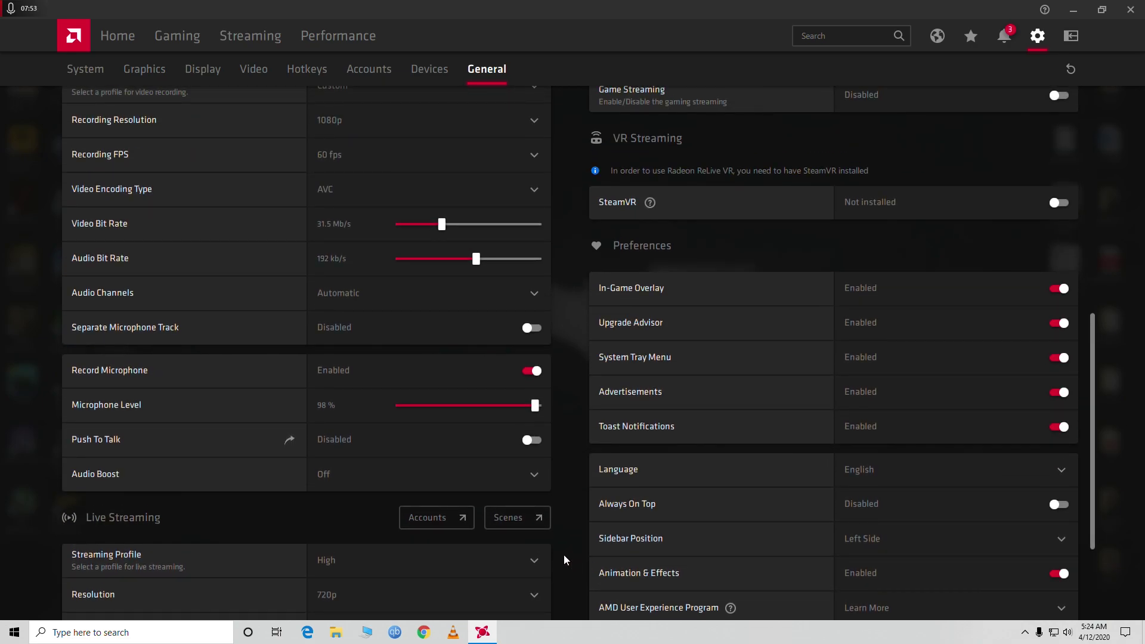
{"action": "scroll", "coordinate": [563, 555], "scroll_direction": "down", "scroll_amount": 5}
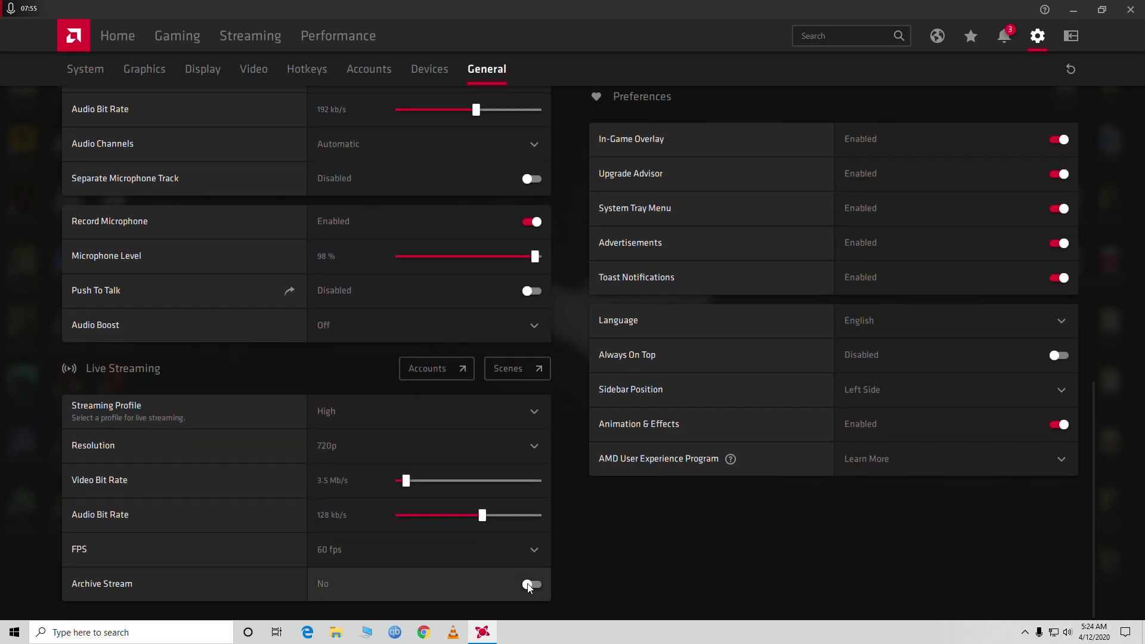
{"action": "scroll", "coordinate": [644, 555], "scroll_direction": "up", "scroll_amount": 9}
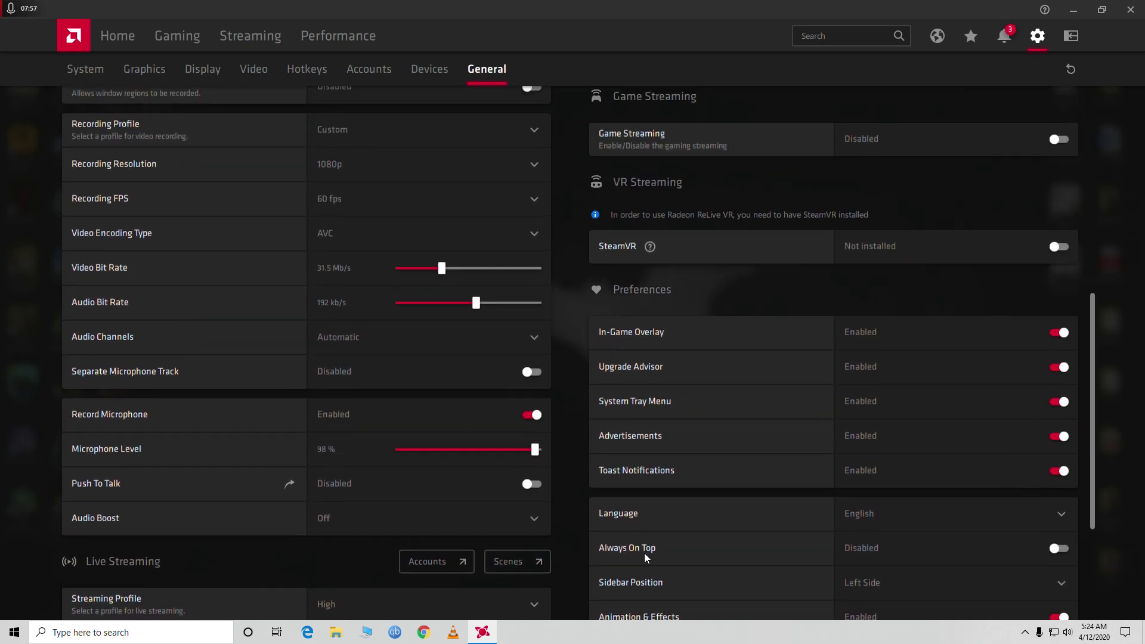
{"action": "scroll", "coordinate": [641, 558], "scroll_direction": "up", "scroll_amount": 10}
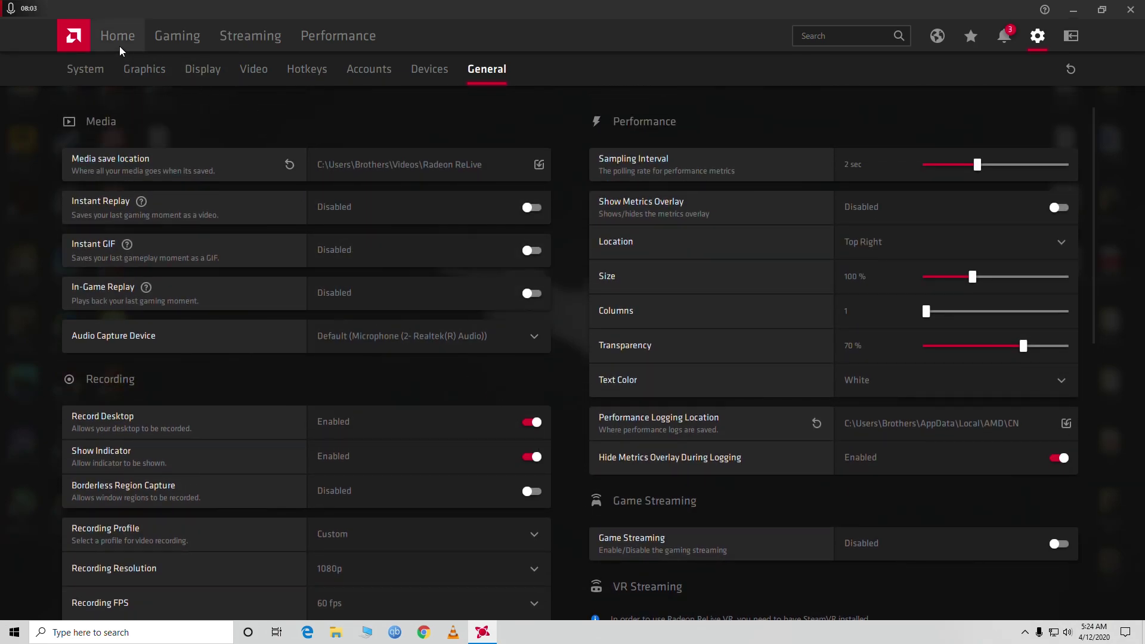
Check the Take Screenshot hotkey, hide the Radeon window and capture a screenshot of the bare desktop
{"action": "left_click", "coordinate": [307, 73]}
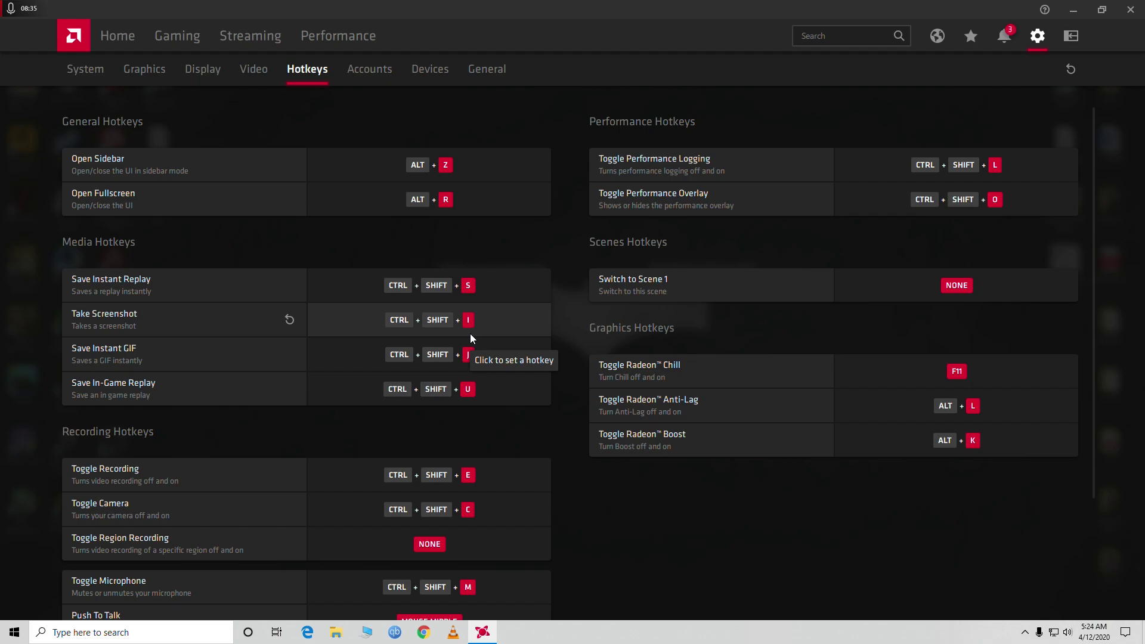
{"action": "key", "text": "alt+r"}
{"action": "key", "text": "ctrl+shift+i"}
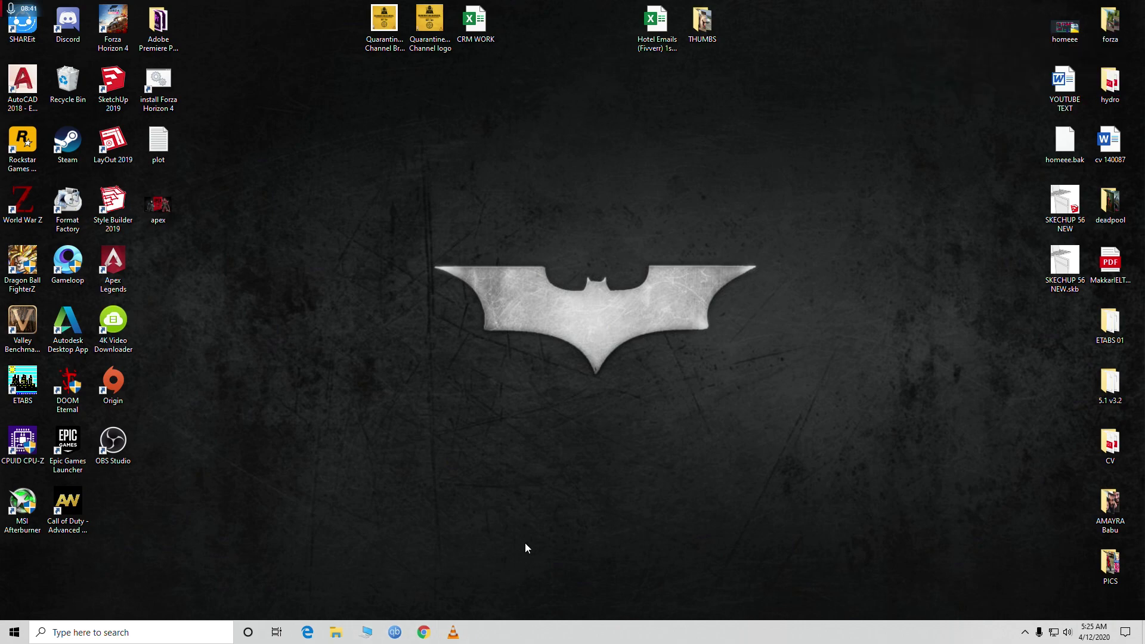
Reopen Radeon Software from the desktop, view the newest desktop screenshot at full size and return to the home page
{"action": "right_click", "coordinate": [587, 316]}
{"action": "left_click", "coordinate": [598, 327]}
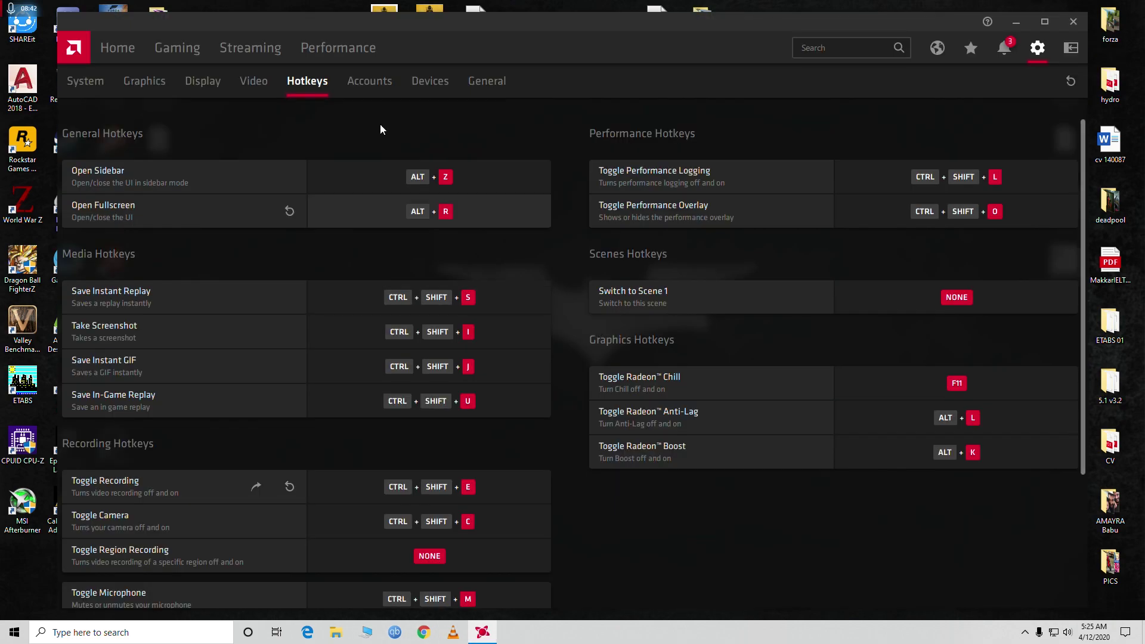
{"action": "left_click", "coordinate": [124, 47]}
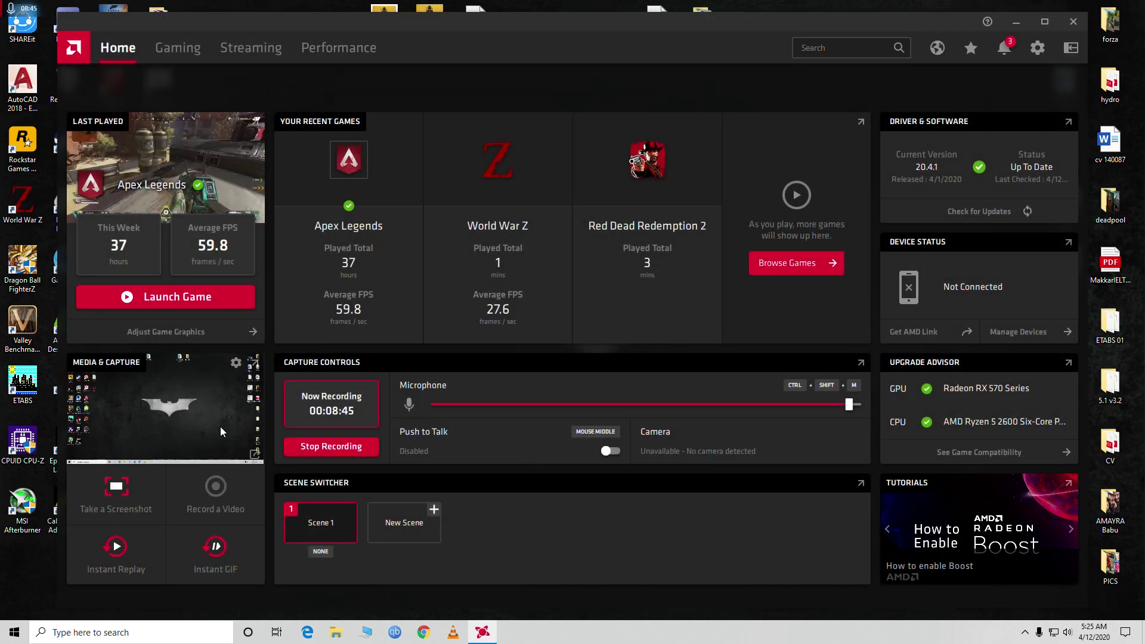
{"action": "left_click", "coordinate": [191, 400]}
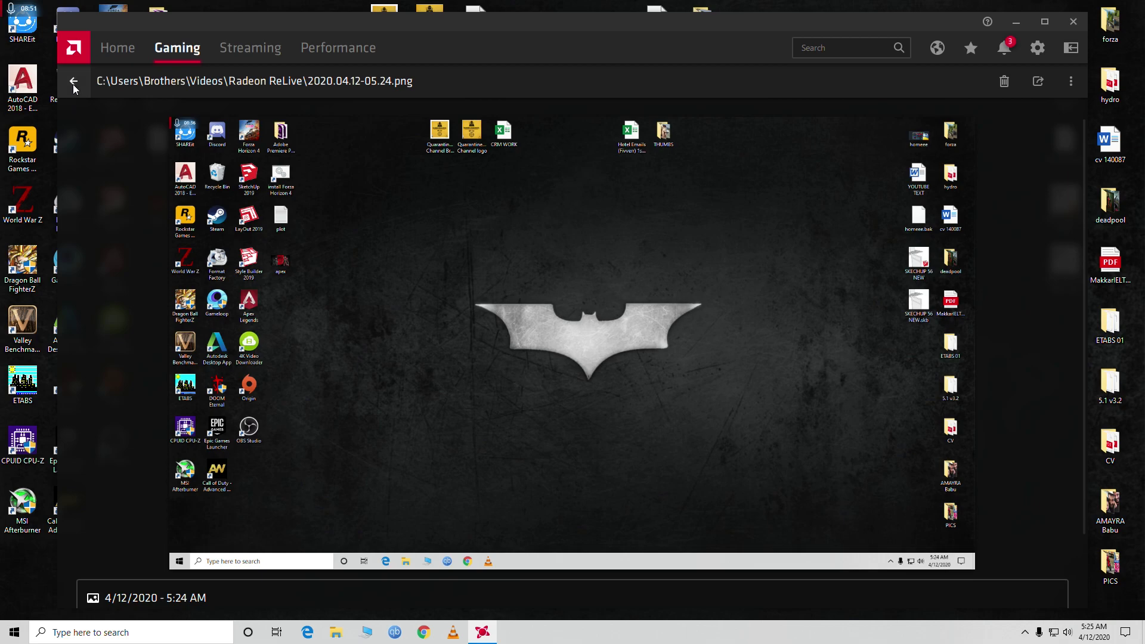
{"action": "left_click", "coordinate": [73, 83]}
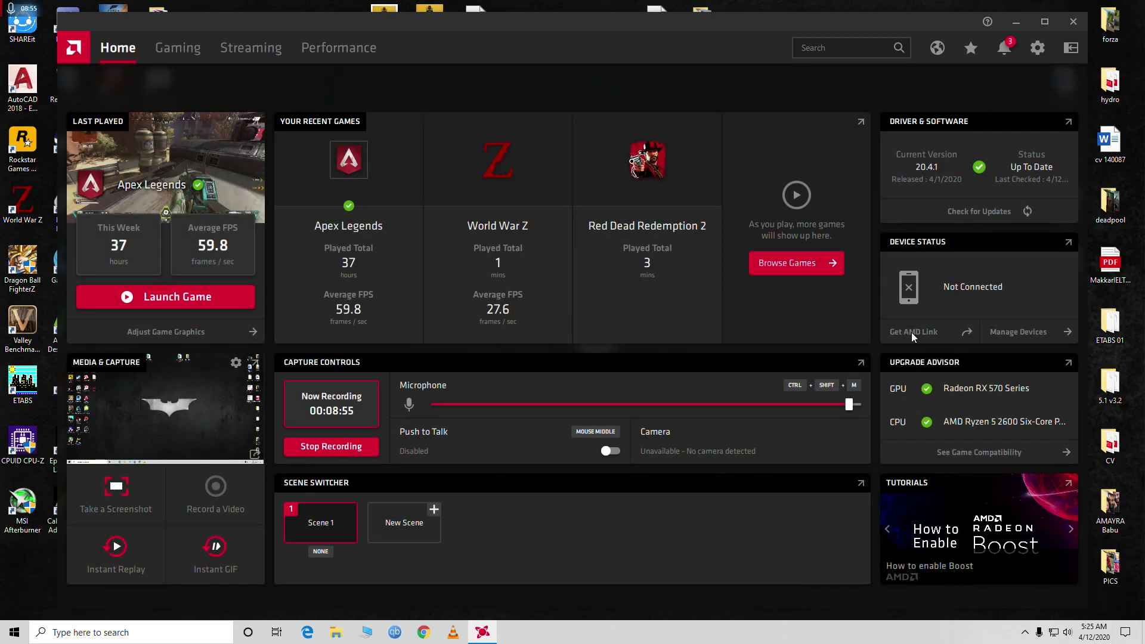
Review the recording, microphone and streaming hotkeys in the settings, and return to the home page
{"action": "left_click", "coordinate": [1038, 48]}
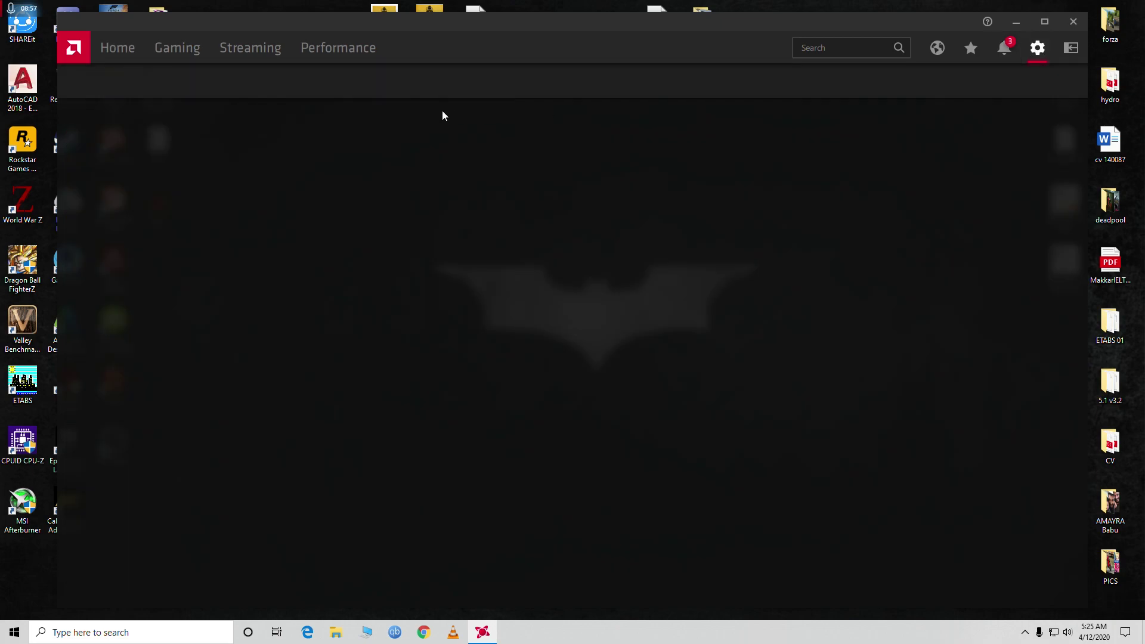
{"action": "left_click", "coordinate": [319, 87]}
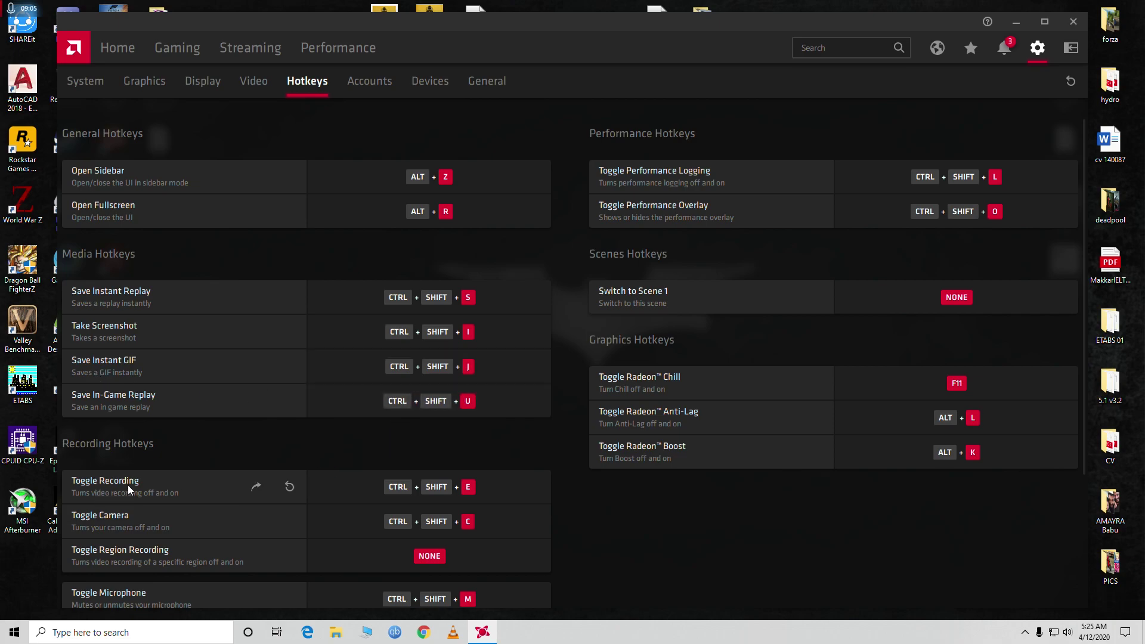
{"action": "scroll", "coordinate": [131, 484], "scroll_direction": "down", "scroll_amount": 2}
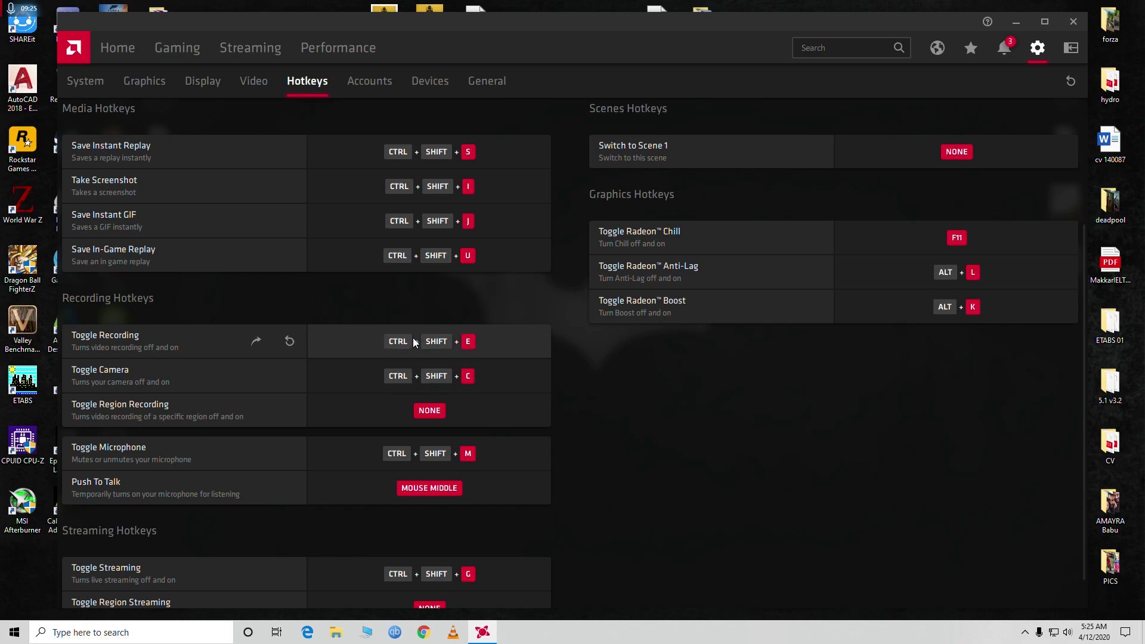
{"action": "scroll", "coordinate": [552, 412], "scroll_direction": "up", "scroll_amount": 3}
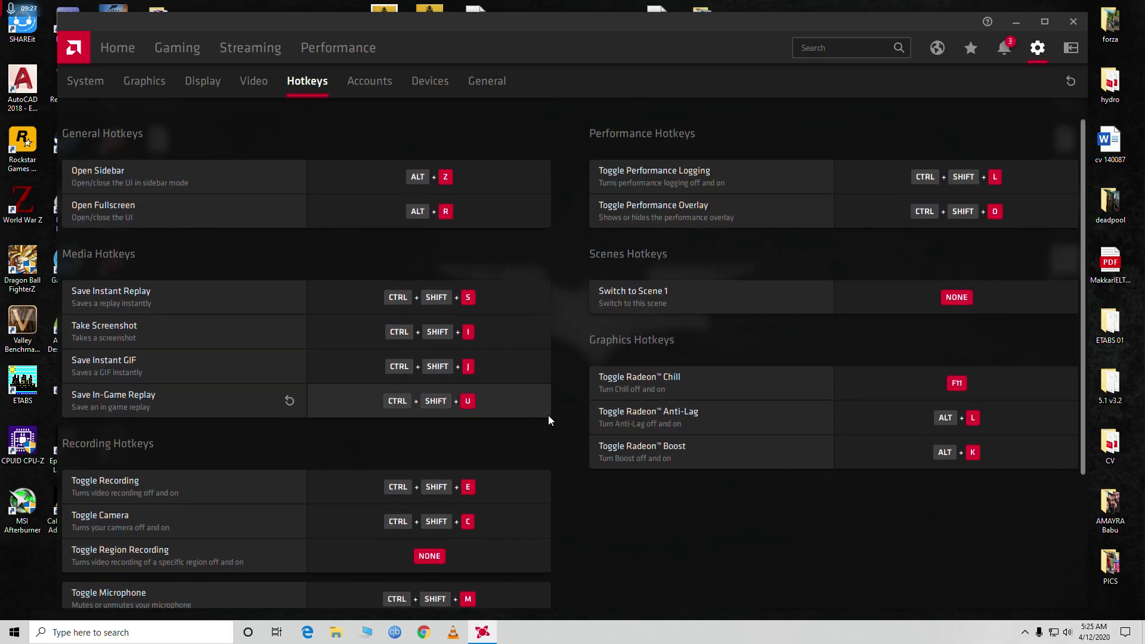
{"action": "left_click", "coordinate": [117, 50]}
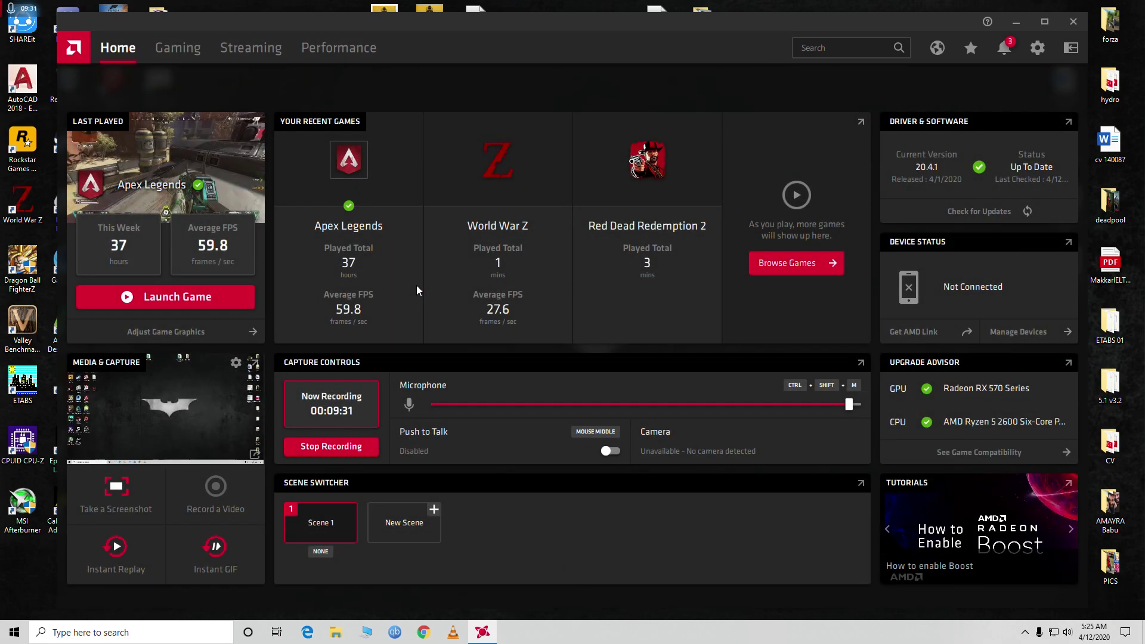